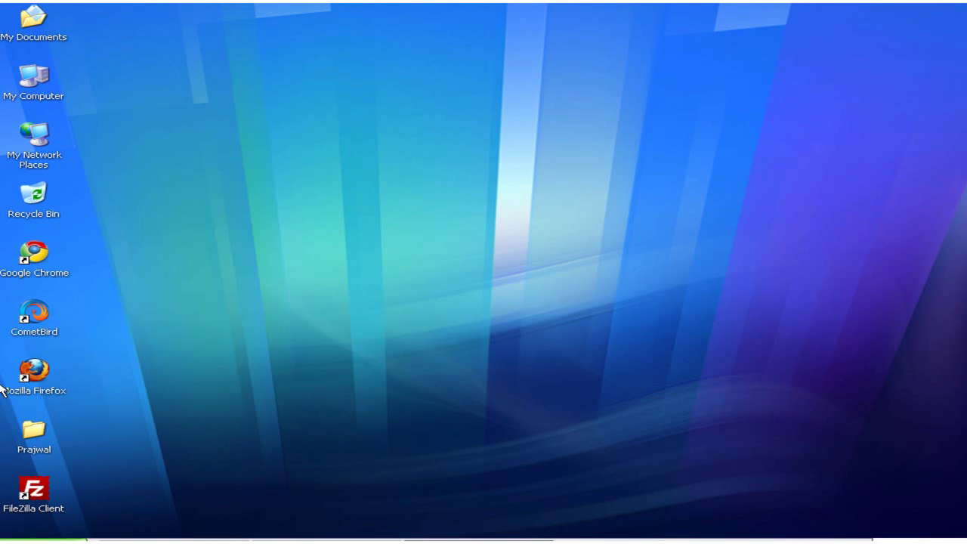
Launch Firefox, go to wordpress.org and open the Plugin Directory via Extend > Plugins.
{"action": "double_click", "coordinate": [33, 377]}
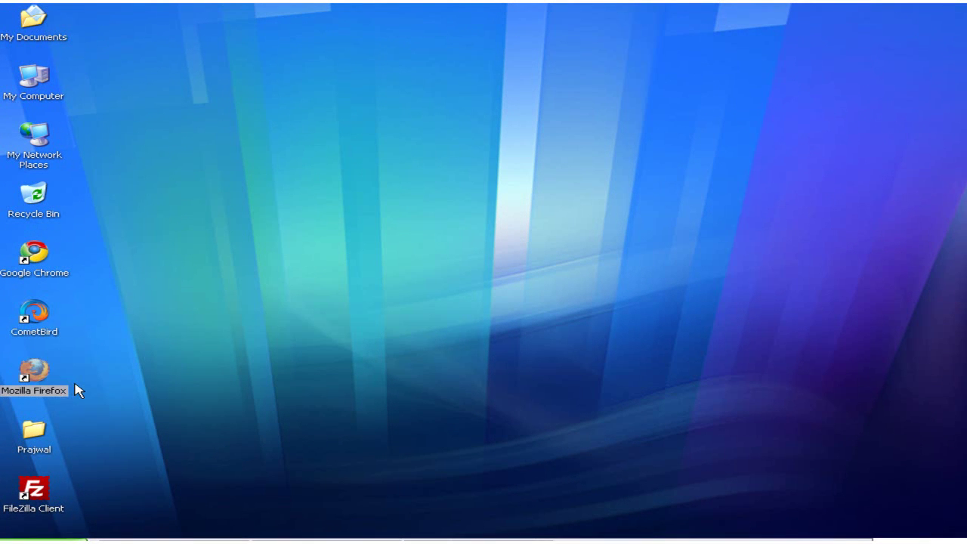
{"action": "type", "text": "w"}
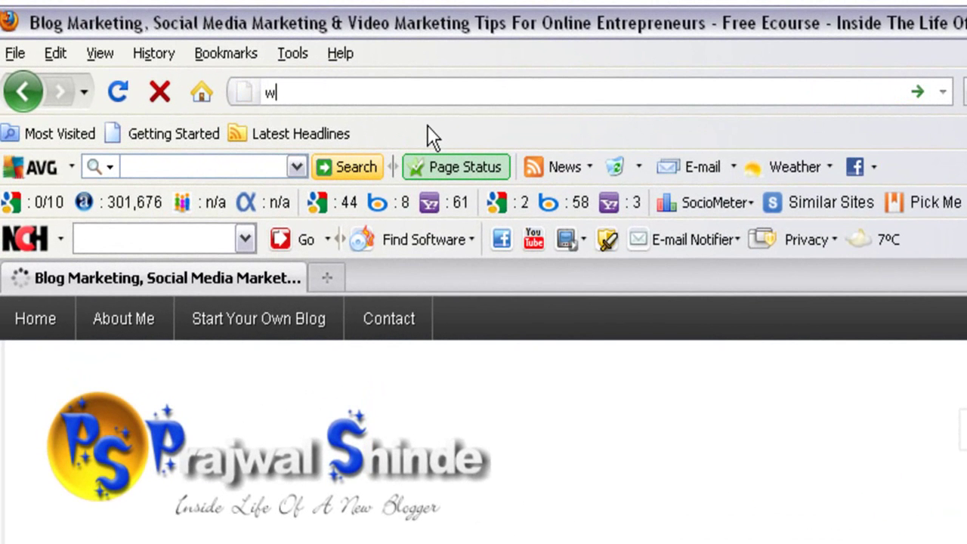
{"action": "type", "text": "ordp"}
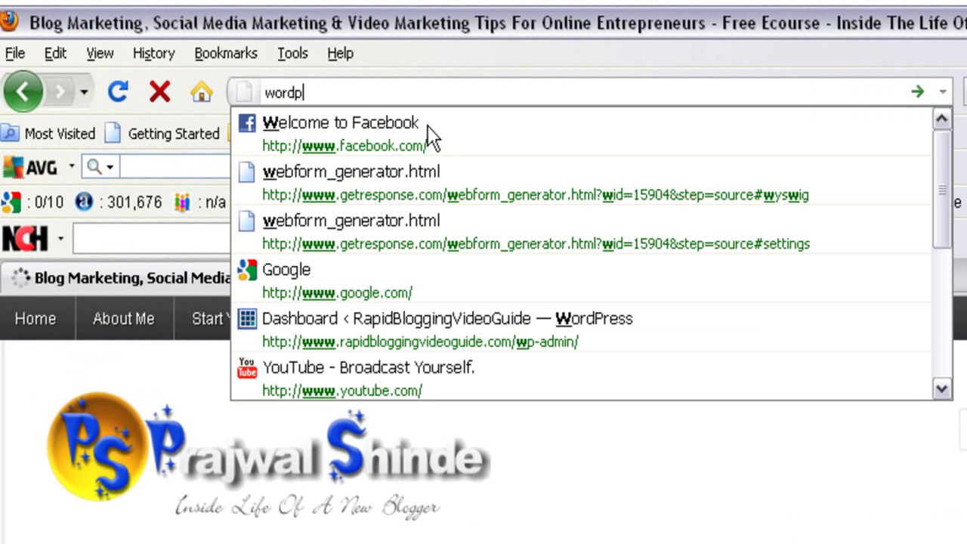
{"action": "type", "text": "ress.org"}
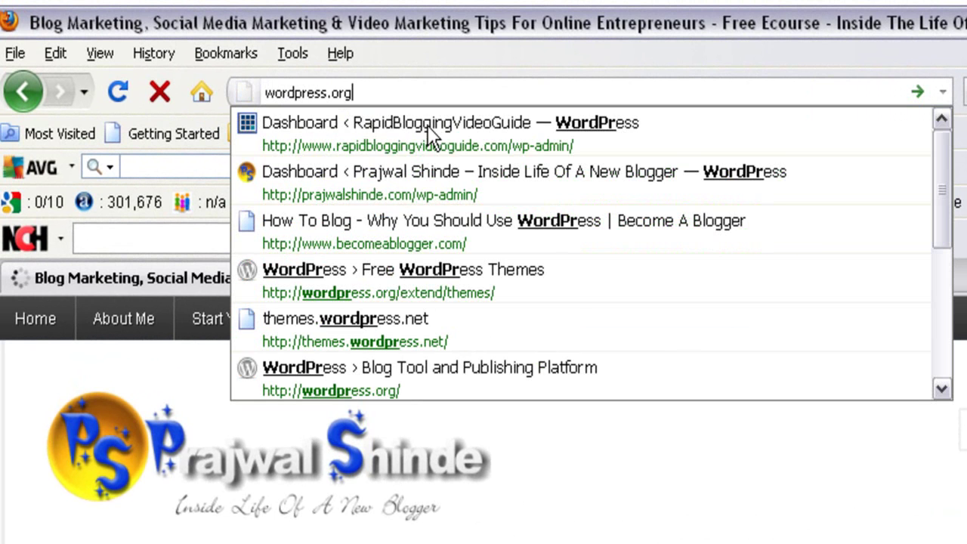
{"action": "key", "text": "Return"}
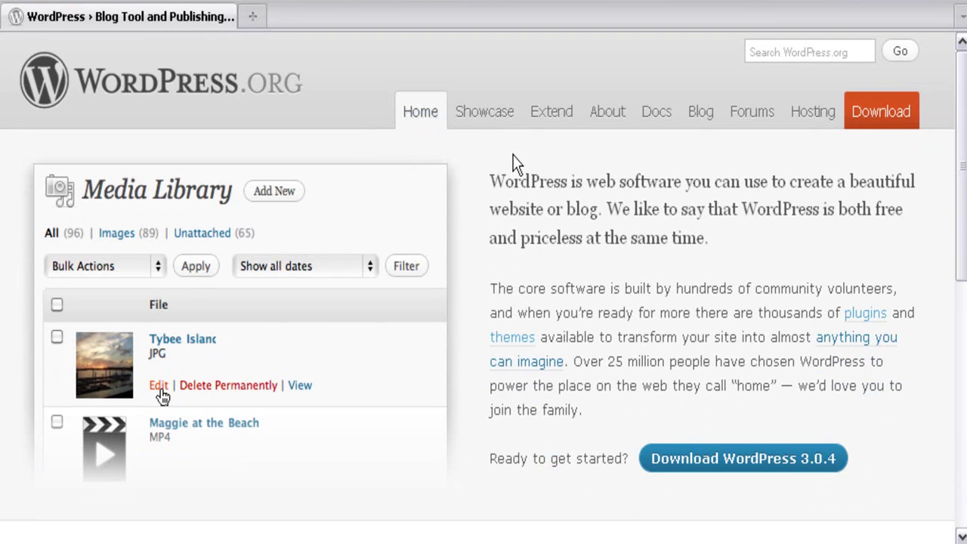
{"action": "mouse_move", "coordinate": [544, 115]}
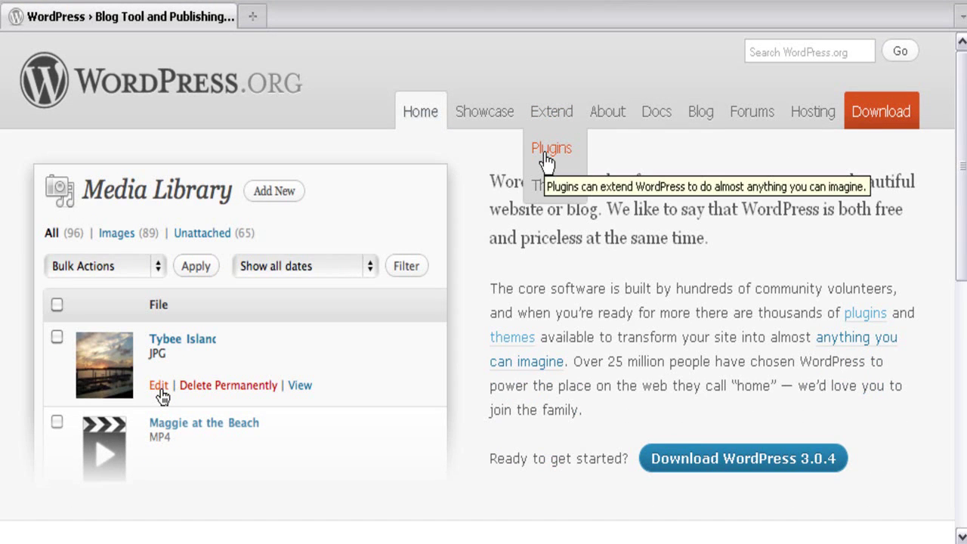
{"action": "left_click", "coordinate": [547, 157]}
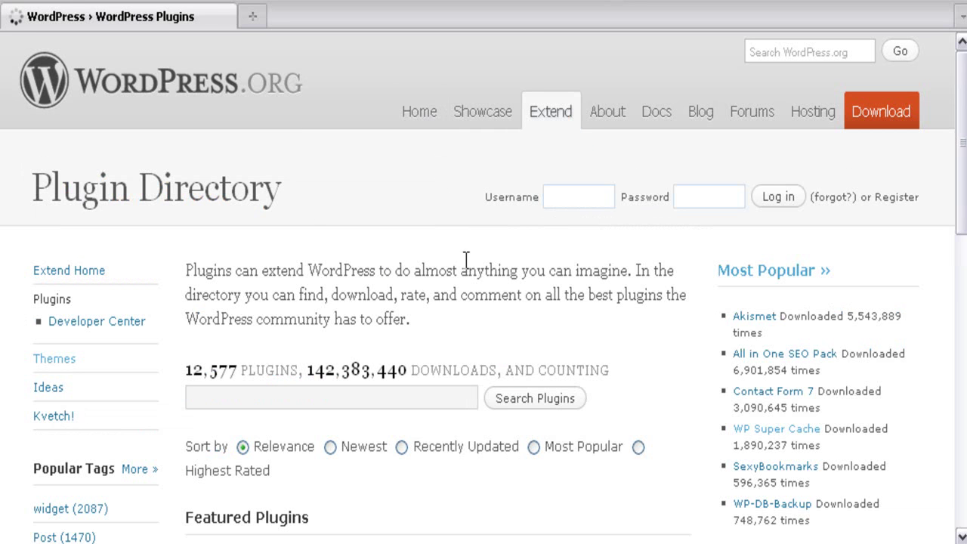
Search the plugin directory for 'facebook like button' and open the Facebook Like Button plugin page.
{"action": "left_click", "coordinate": [293, 395]}
{"action": "type", "text": "facebook like butto"}
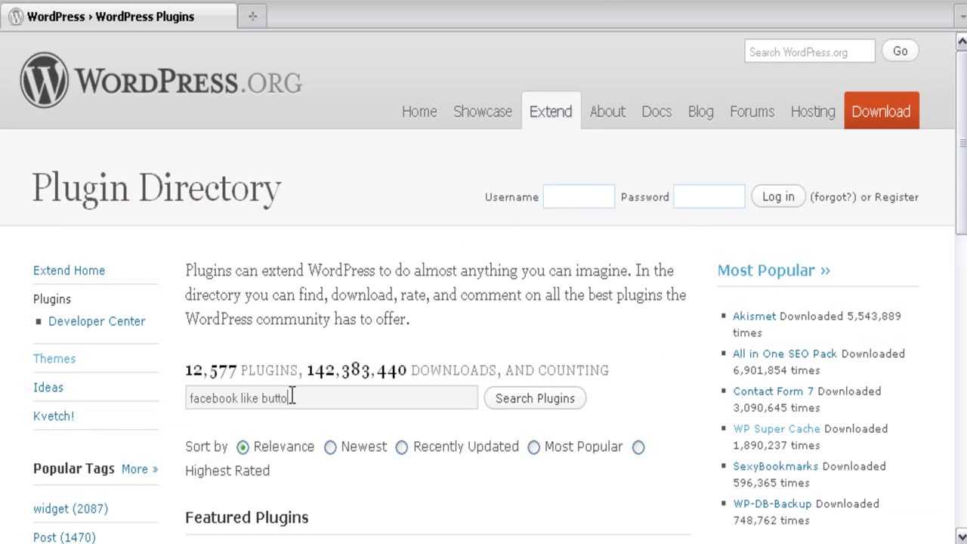
{"action": "type", "text": "n"}
{"action": "left_click", "coordinate": [533, 399]}
{"action": "left_click_drag", "start_coordinate": [961, 127], "coordinate": [961, 189]}
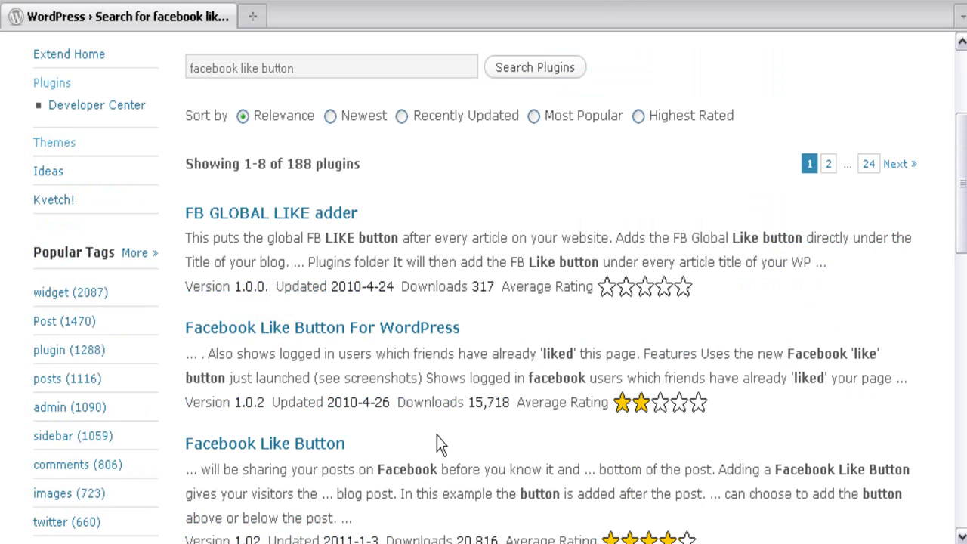
{"action": "left_click", "coordinate": [261, 447]}
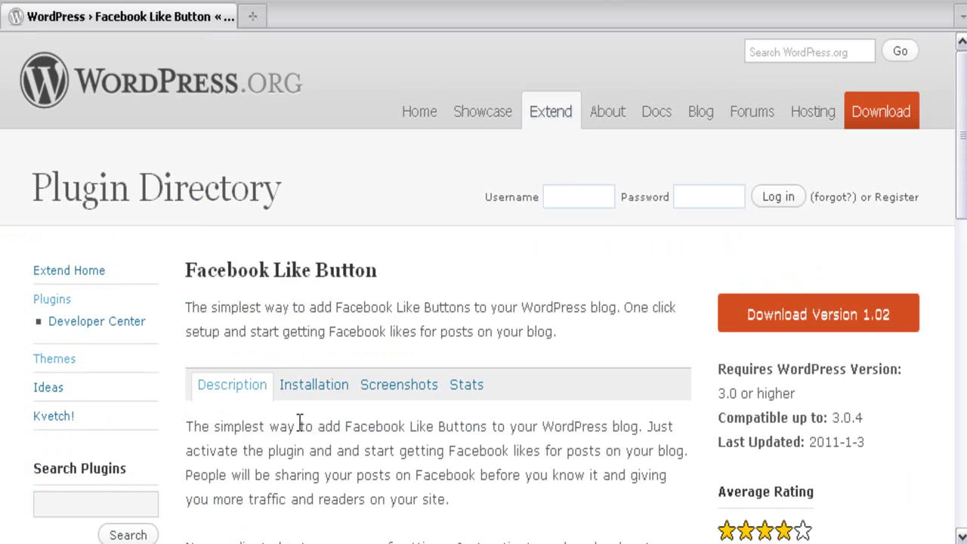
Download the Facebook Like Button version 1.02 zip to the desktop.
{"action": "scroll", "coordinate": [300, 423], "scroll_direction": "down", "scroll_amount": 1}
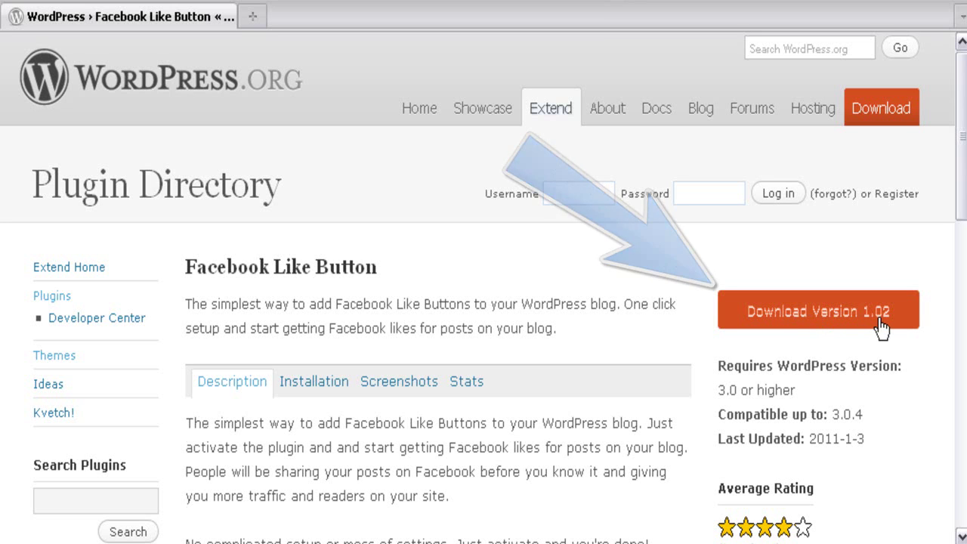
{"action": "left_click", "coordinate": [836, 321]}
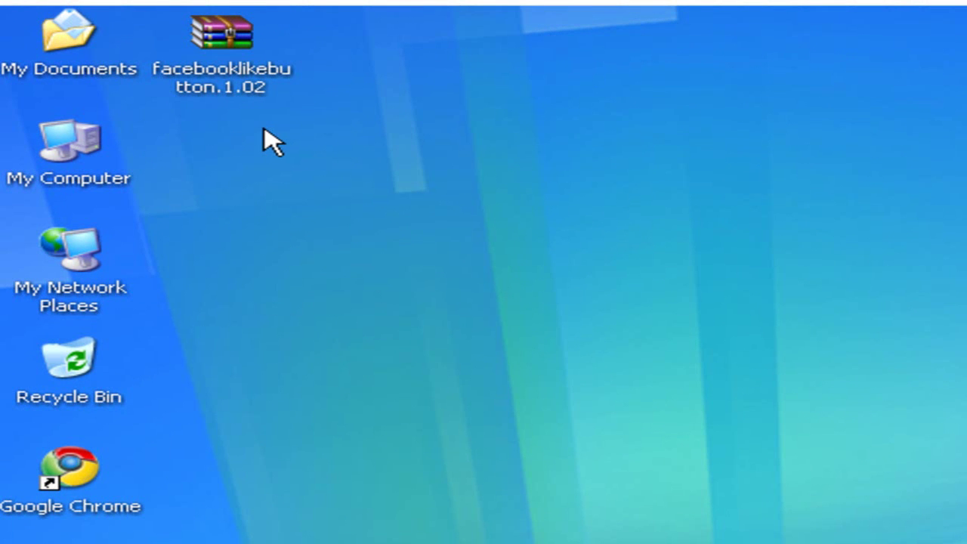
Open facebooklikebutton.1.02 in WinRAR and extract the facebooklikebutton folder to the Desktop.
{"action": "left_click", "coordinate": [238, 83]}
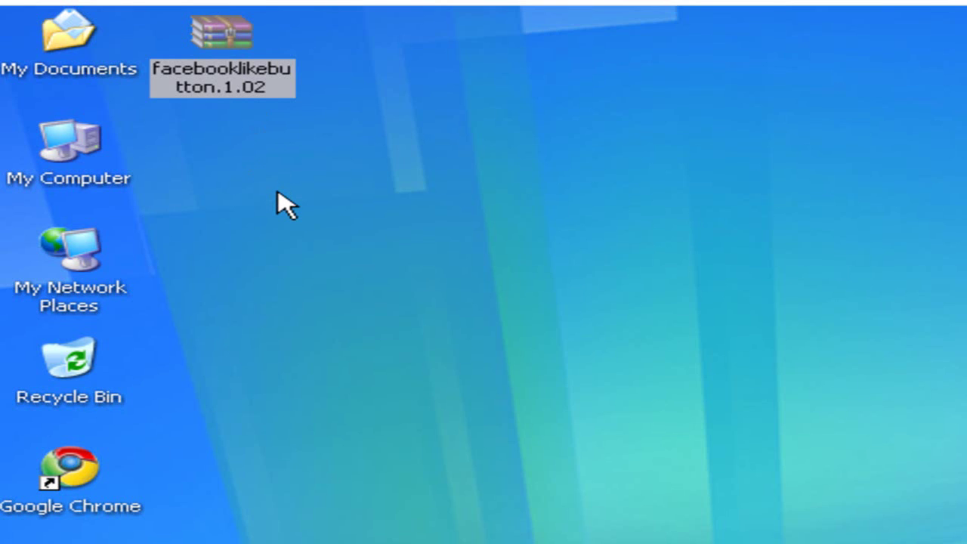
{"action": "key", "text": "Return"}
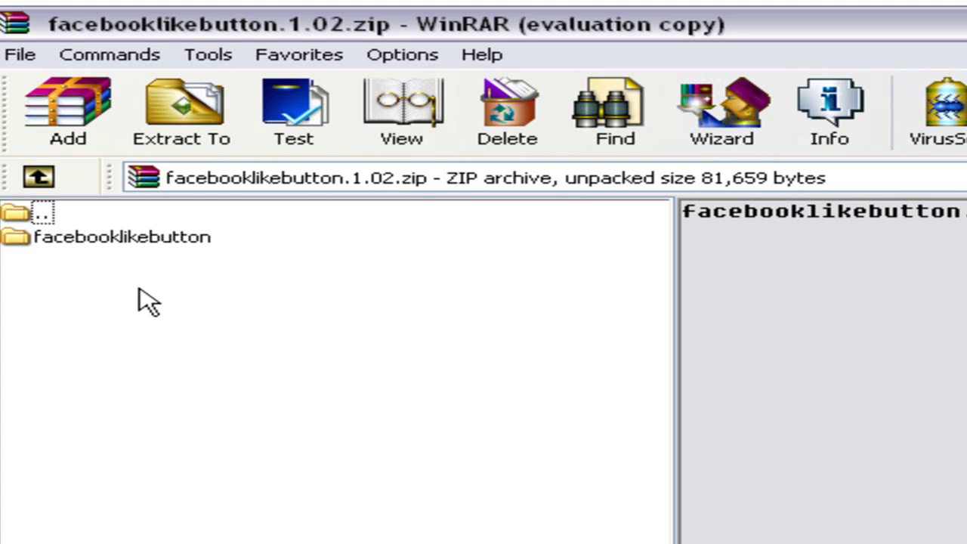
{"action": "right_click", "coordinate": [98, 254]}
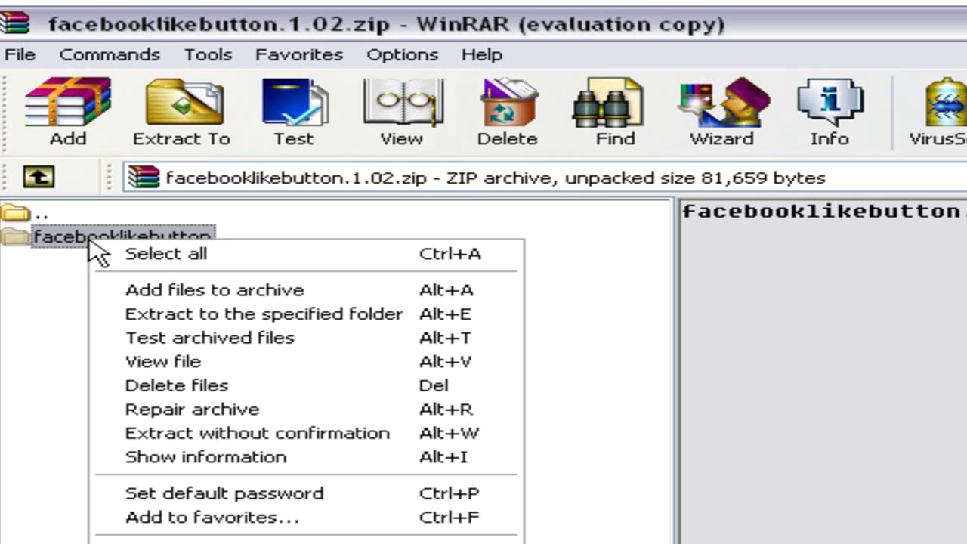
{"action": "left_click", "coordinate": [148, 314]}
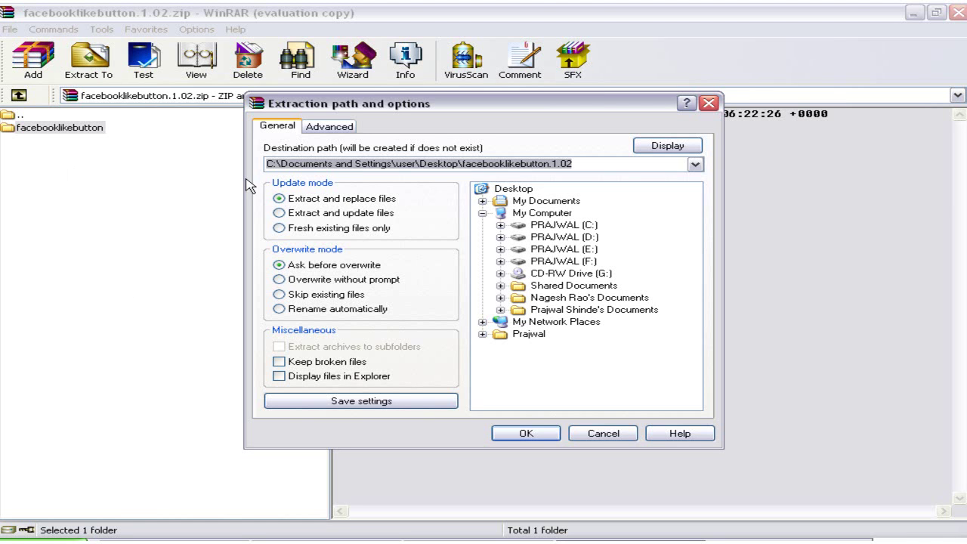
{"action": "left_click", "coordinate": [514, 189]}
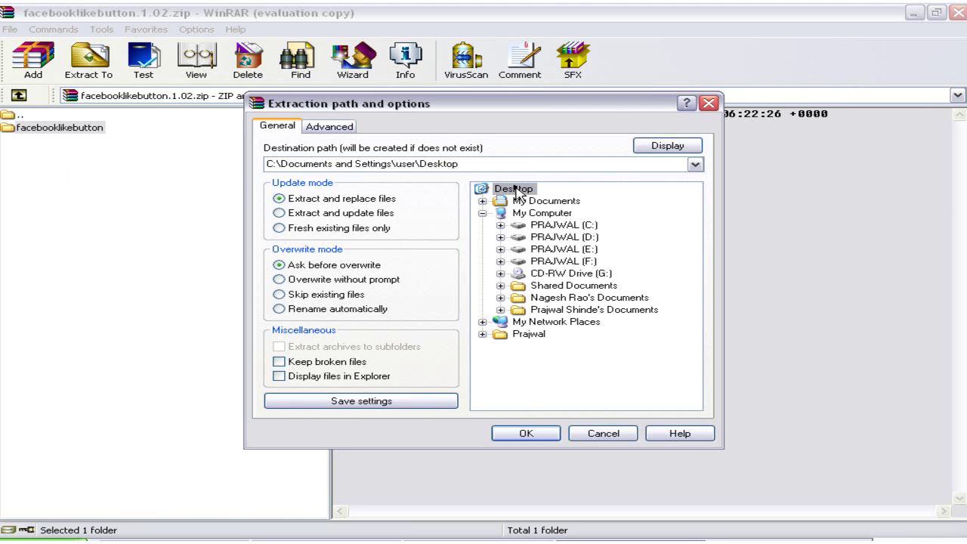
{"action": "left_click", "coordinate": [527, 433]}
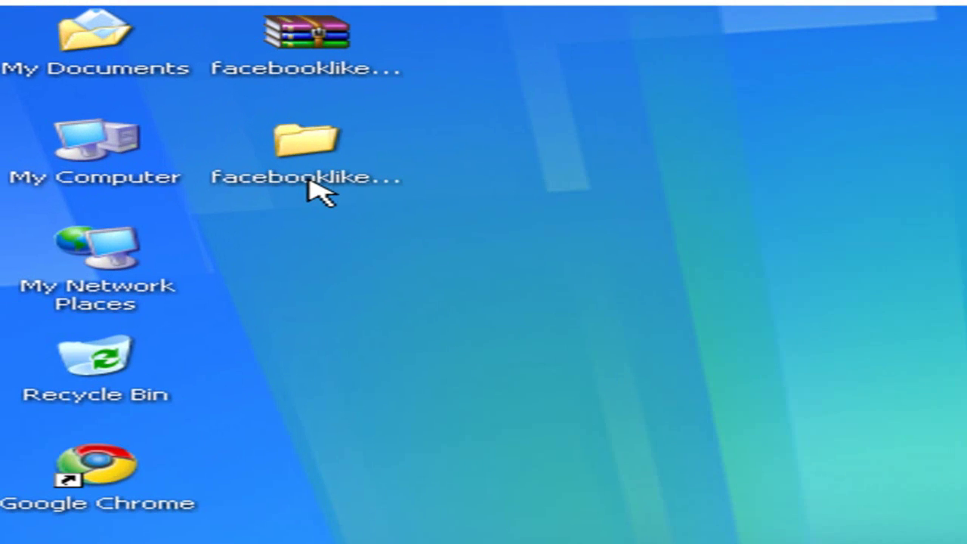
{"action": "left_click", "coordinate": [112, 98]}
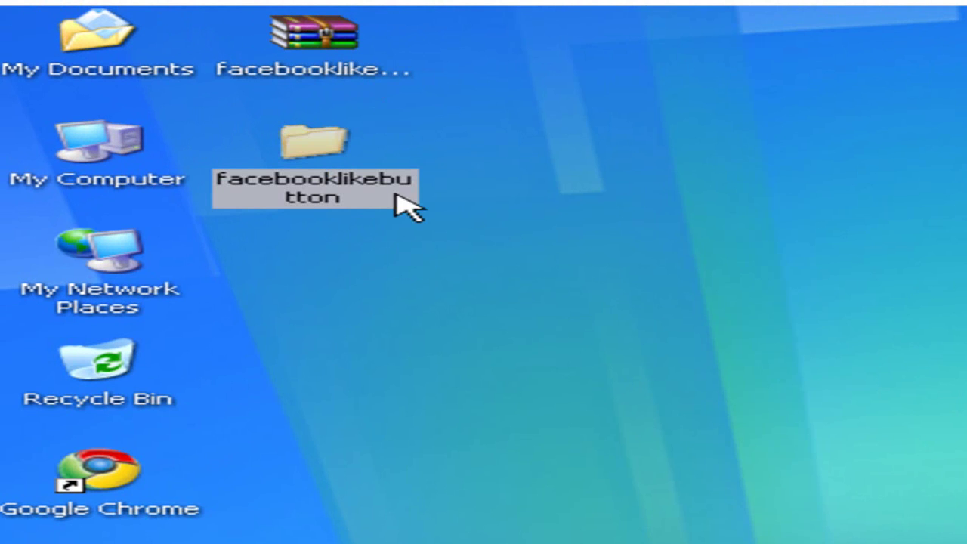
{"action": "left_click", "coordinate": [393, 235]}
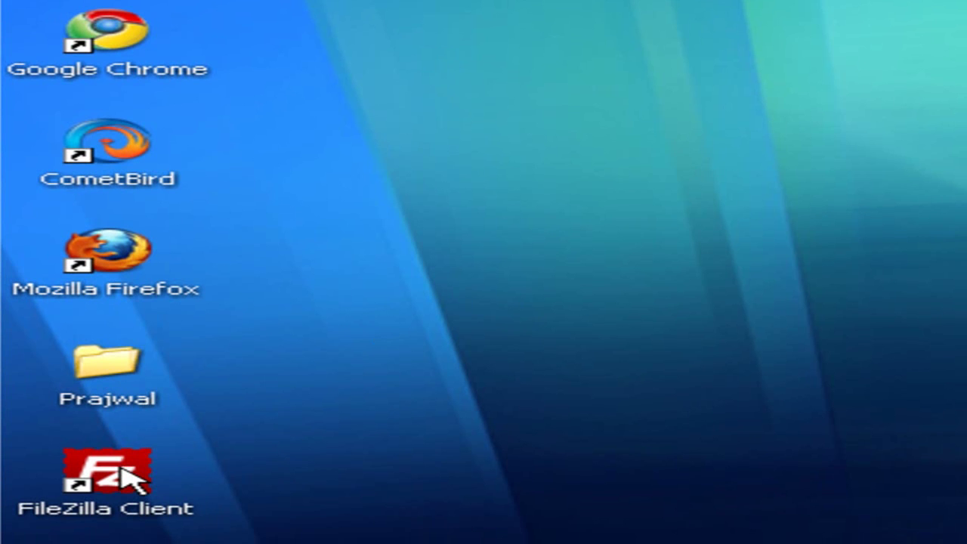
{"action": "double_click", "coordinate": [129, 477]}
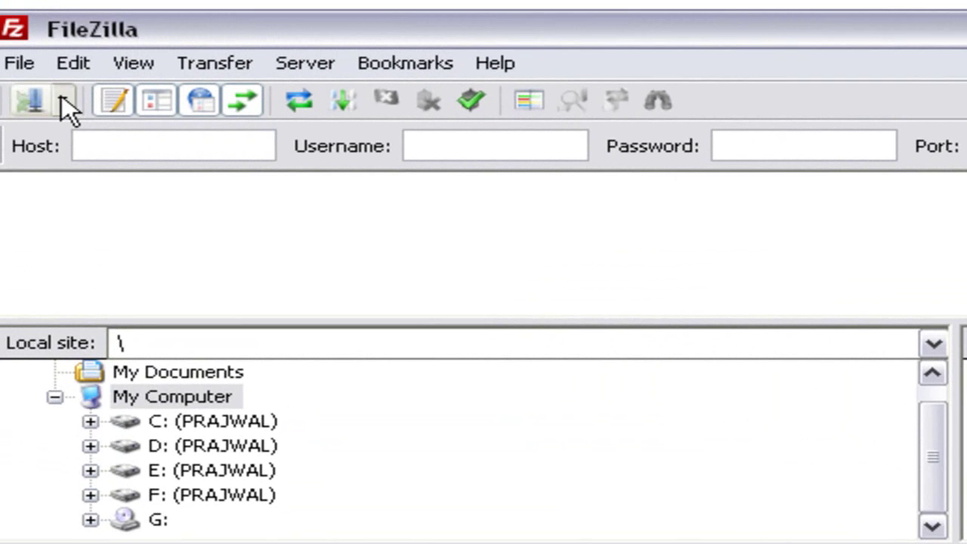
{"action": "left_click", "coordinate": [63, 99]}
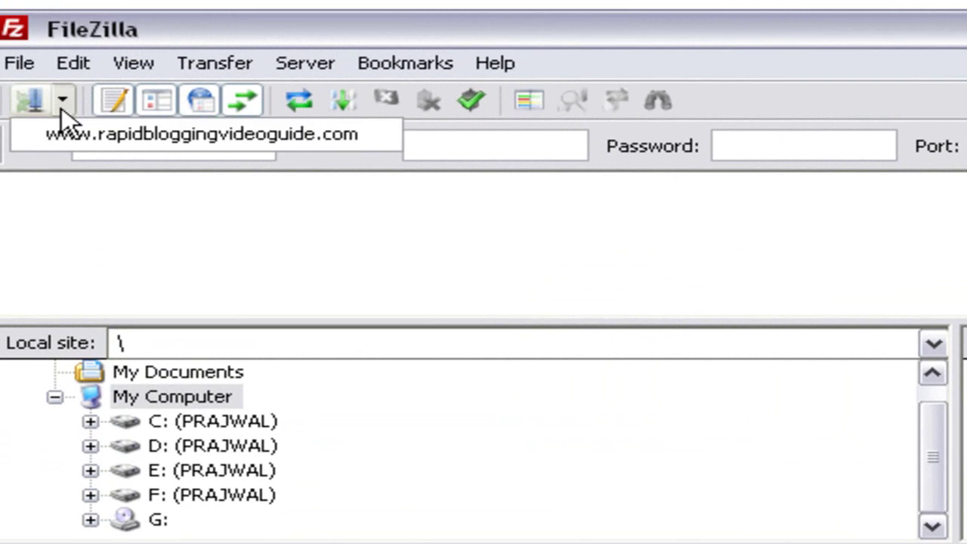
{"action": "left_click", "coordinate": [67, 133]}
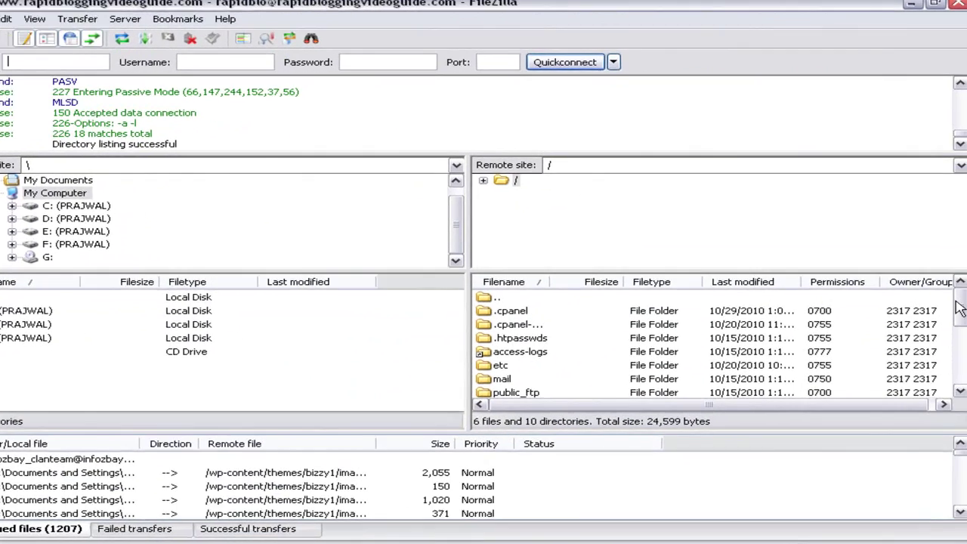
Navigate the remote pane through the site root and wp-content into the plugins folder.
{"action": "left_click_drag", "start_coordinate": [959, 308], "coordinate": [961, 331]}
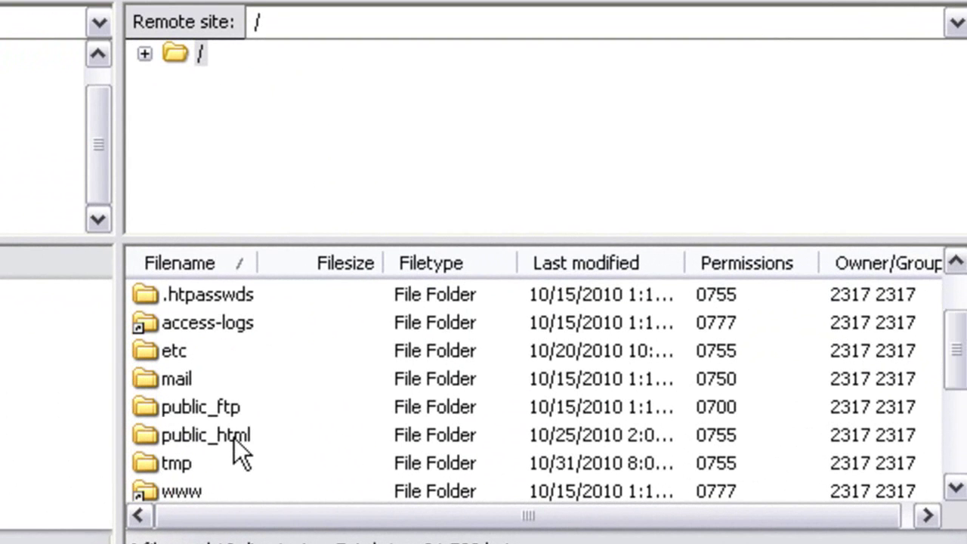
{"action": "left_click", "coordinate": [215, 438]}
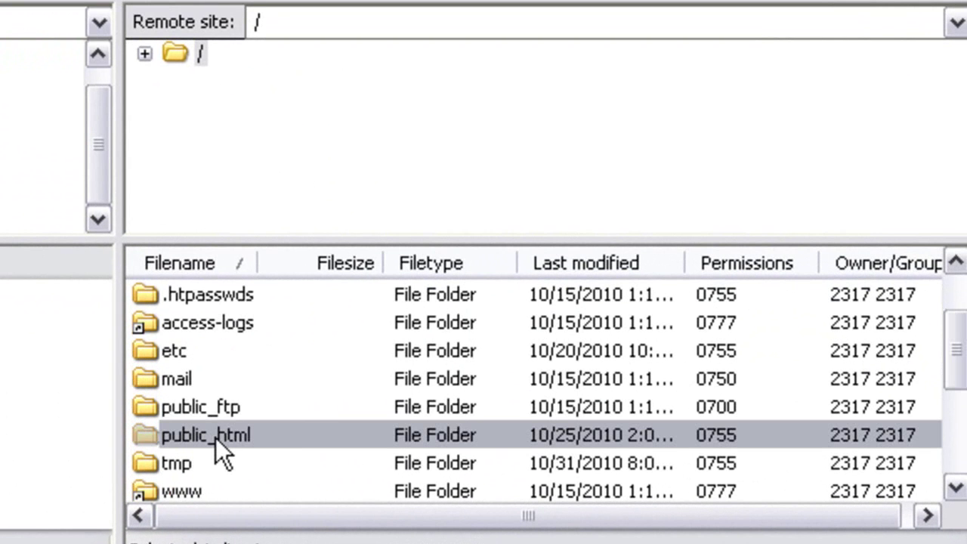
{"action": "double_click", "coordinate": [216, 438]}
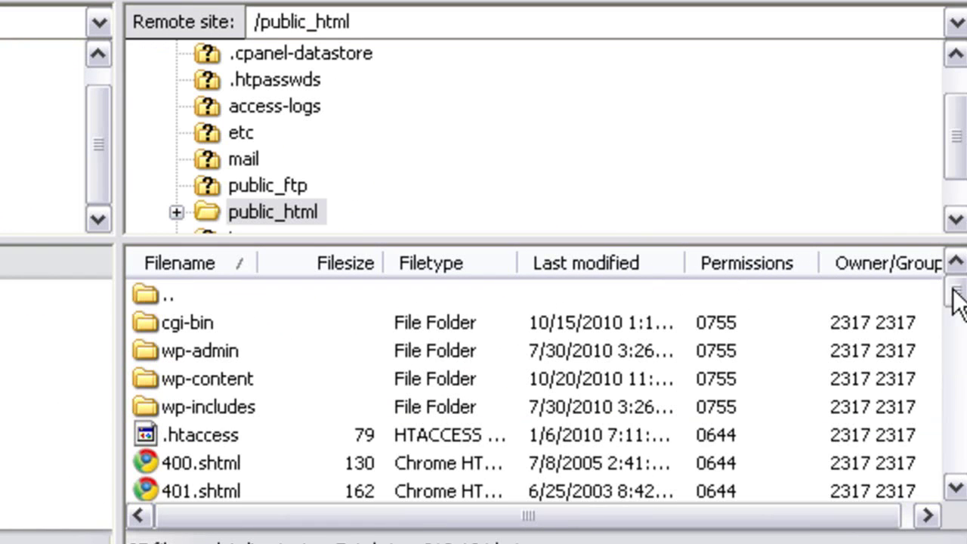
{"action": "scroll", "coordinate": [954, 340], "scroll_direction": "down", "scroll_amount": 2}
{"action": "scroll", "coordinate": [952, 344], "scroll_direction": "down", "scroll_amount": 1}
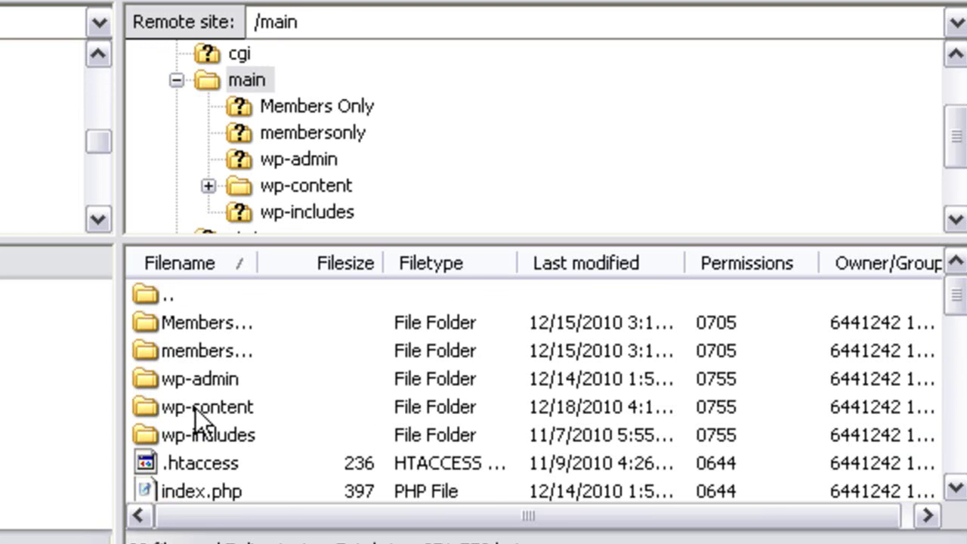
{"action": "double_click", "coordinate": [195, 416]}
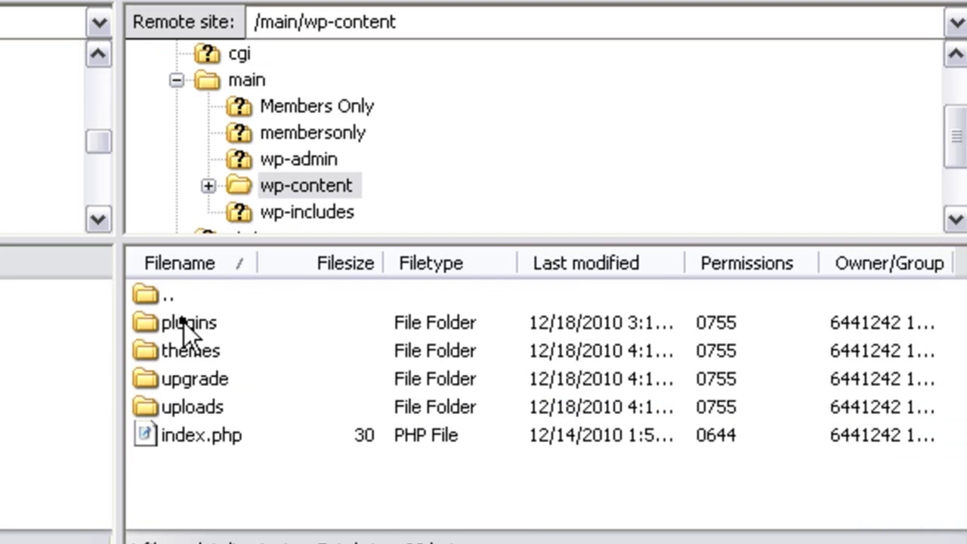
{"action": "left_click", "coordinate": [184, 322]}
{"action": "double_click", "coordinate": [183, 322]}
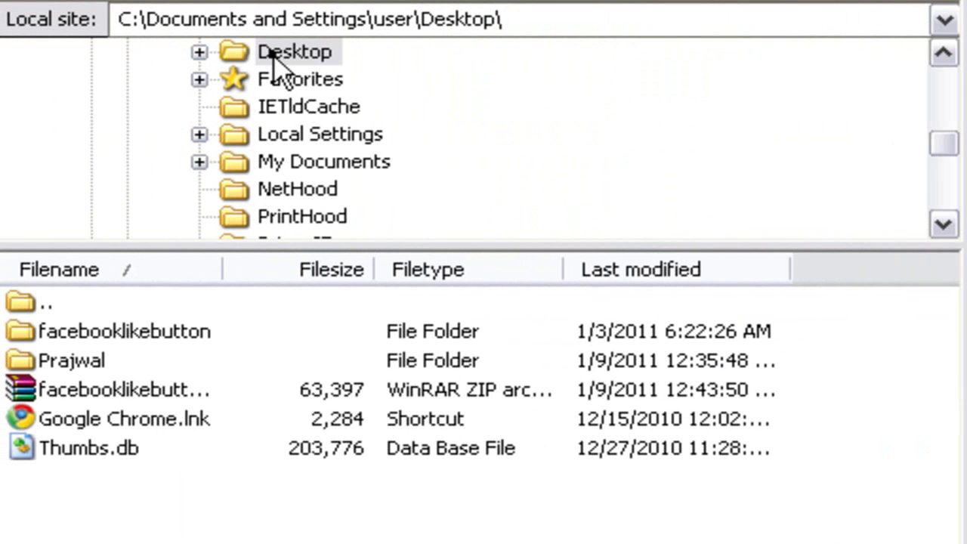
Upload the desktop's facebooklikebutton folder to the server's plugins folder.
{"action": "left_click", "coordinate": [266, 54]}
{"action": "left_click", "coordinate": [274, 57]}
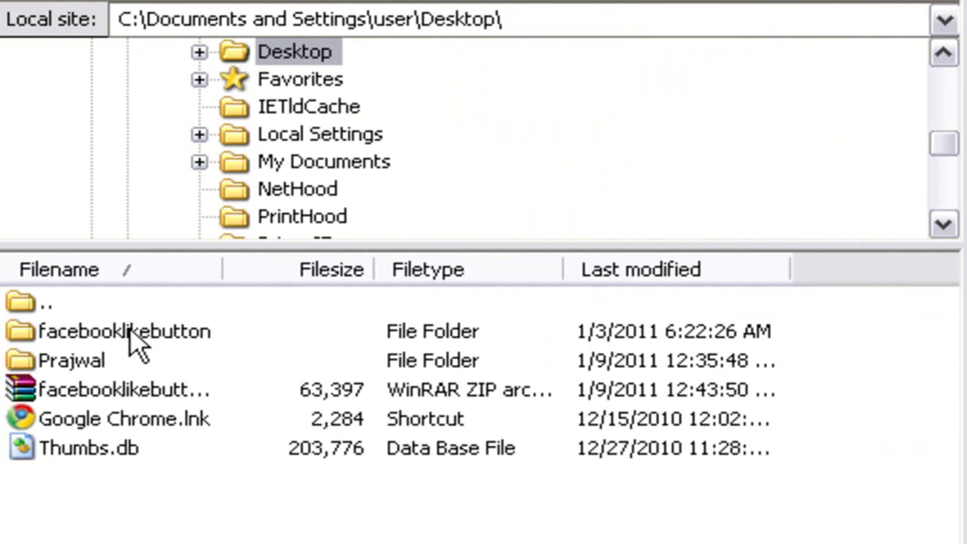
{"action": "left_click", "coordinate": [112, 335]}
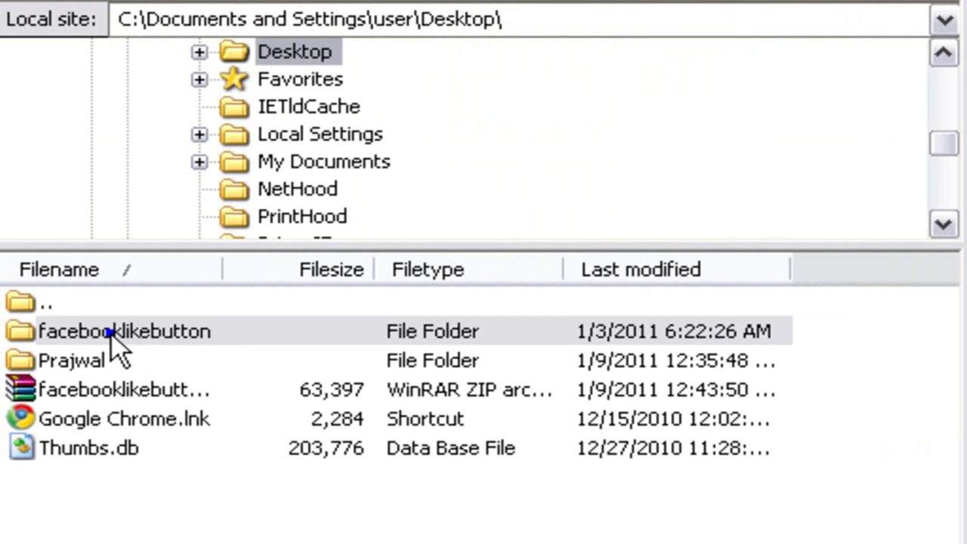
{"action": "right_click", "coordinate": [112, 335]}
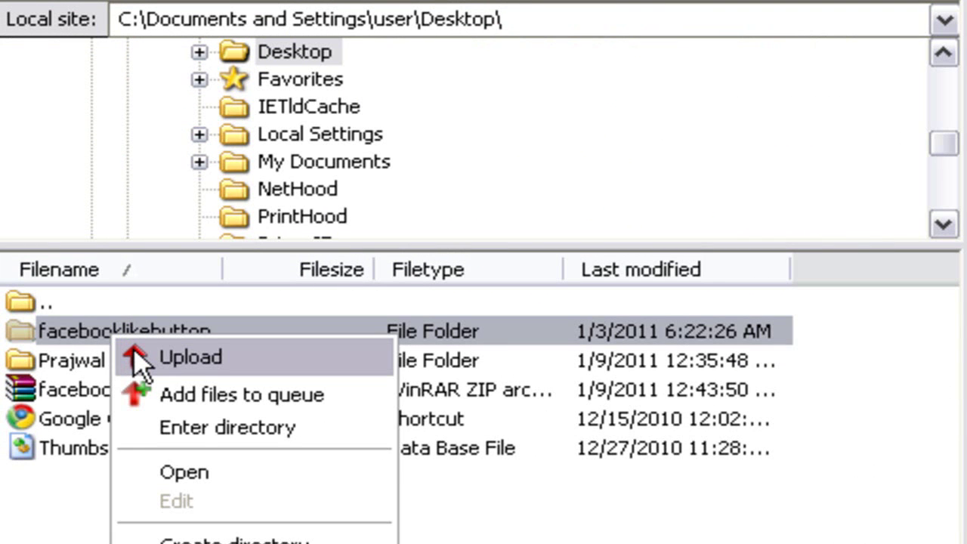
{"action": "left_click", "coordinate": [136, 354]}
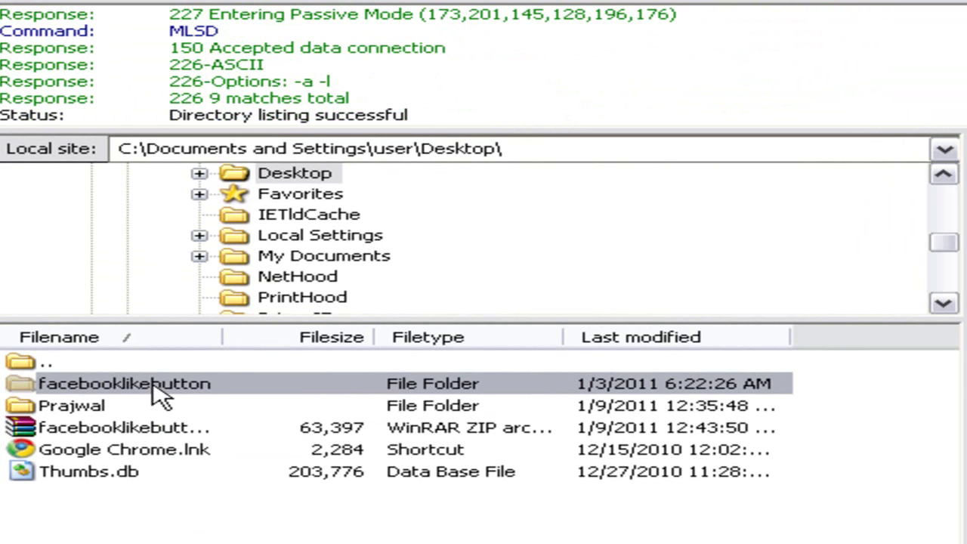
Check the status log for the 'Directory listing successful' message confirming the transfer.
{"action": "left_click", "coordinate": [437, 111]}
{"action": "left_click_drag", "start_coordinate": [437, 112], "coordinate": [148, 113]}
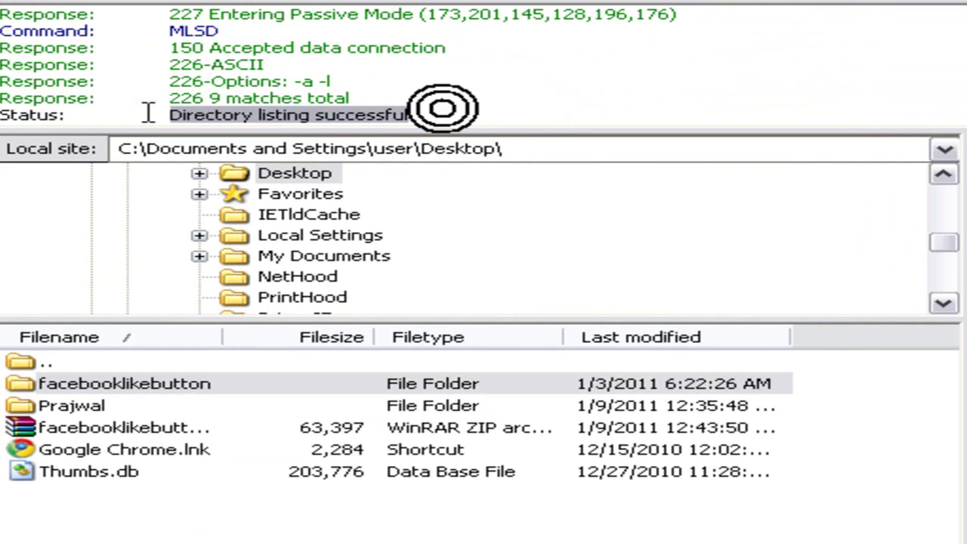
{"action": "left_click", "coordinate": [414, 114]}
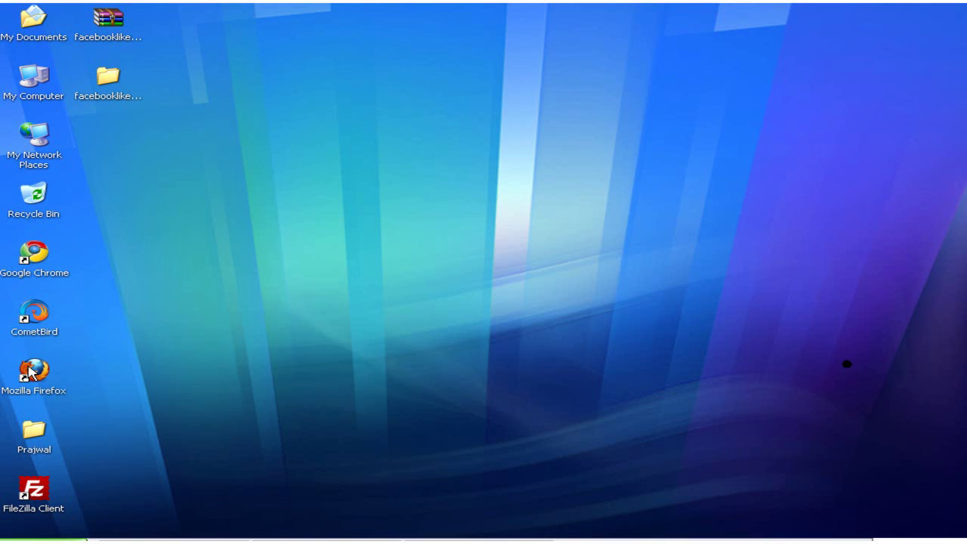
Open Firefox, load the RapidBloggingVideoGuide wp-admin page and submit the login details.
{"action": "double_click", "coordinate": [30, 370]}
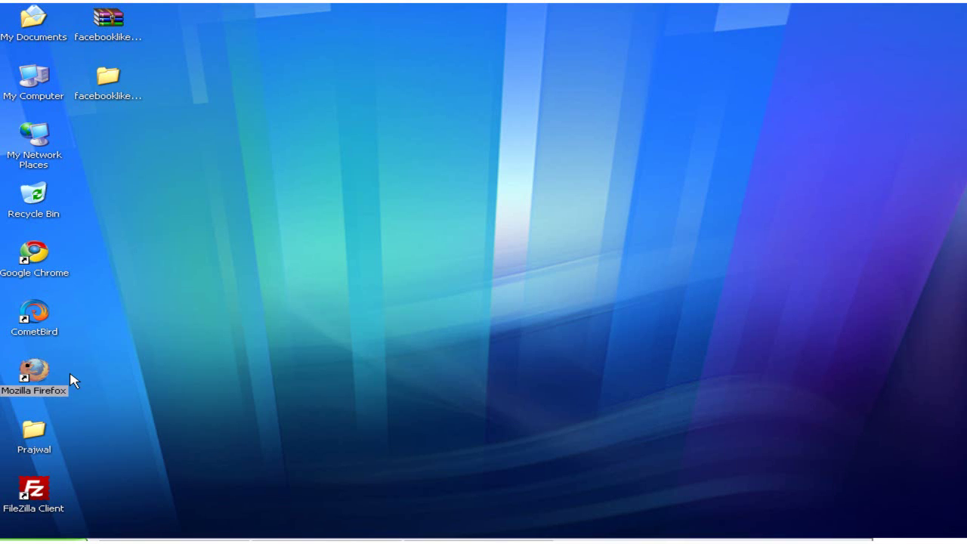
{"action": "type", "text": "r"}
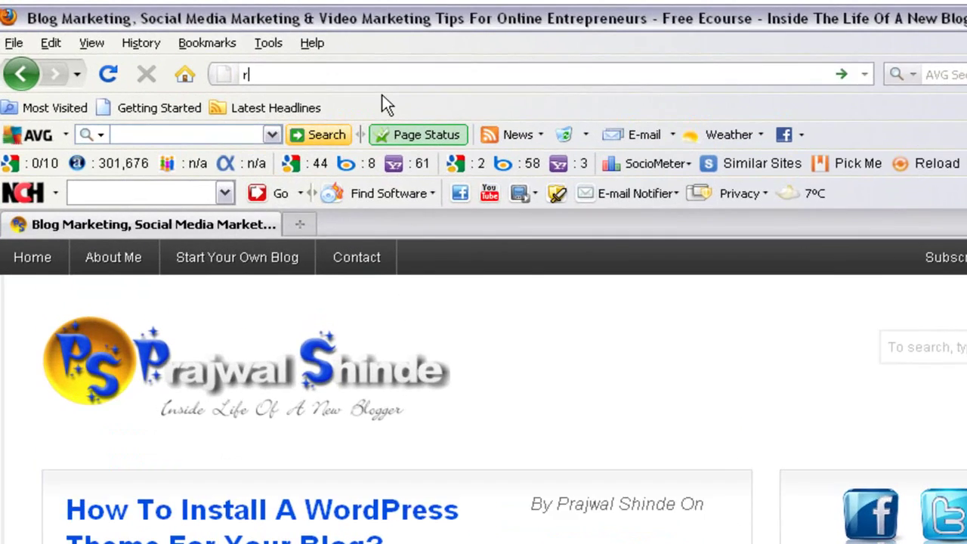
{"action": "type", "text": "apid"}
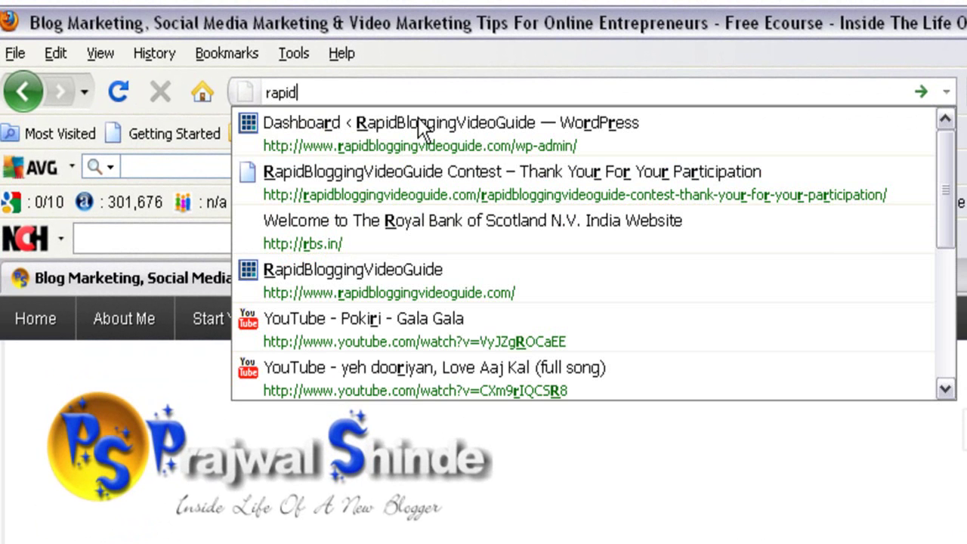
{"action": "left_click", "coordinate": [418, 122]}
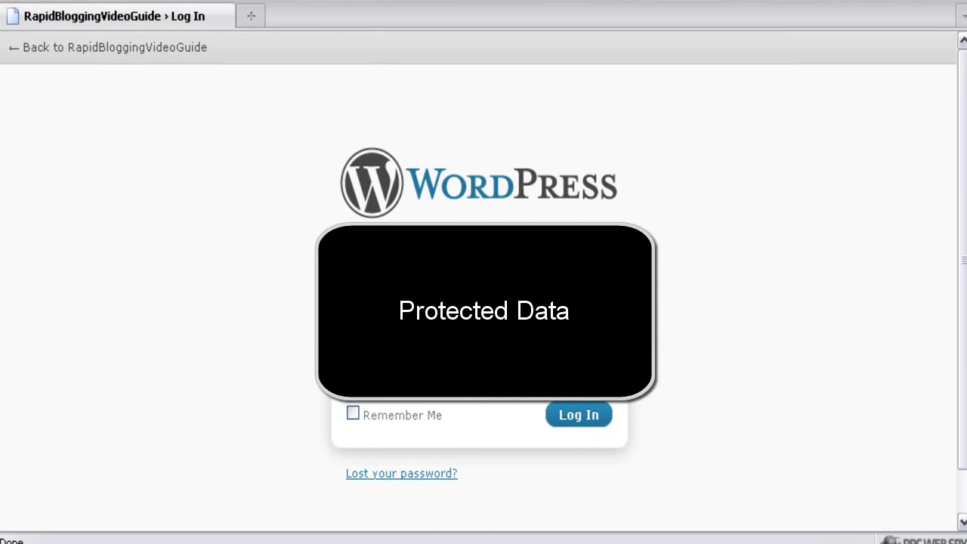
{"action": "key", "text": "Return"}
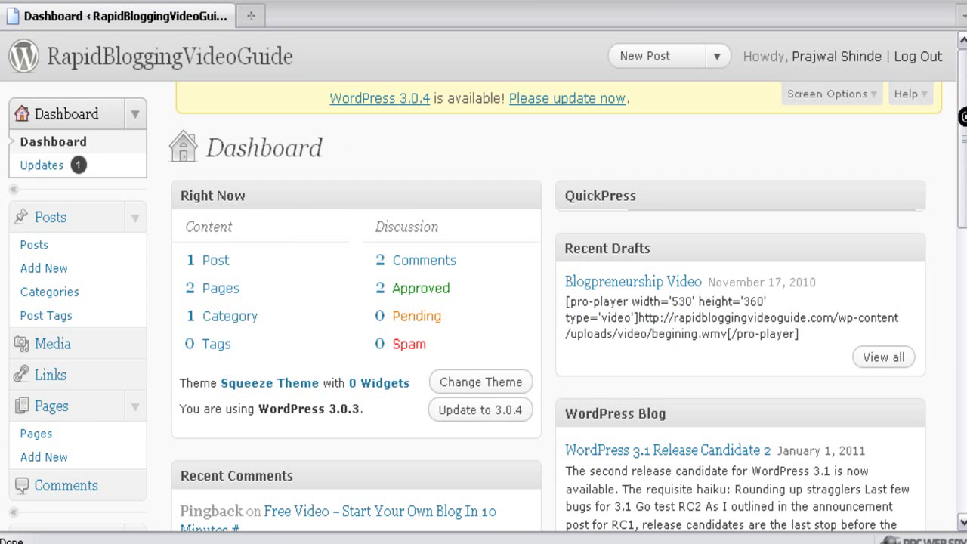
Activate Easy Facebook Like Button on the Plugins page, giving 2 active plugins.
{"action": "scroll", "coordinate": [62, 236], "scroll_direction": "down", "scroll_amount": 5}
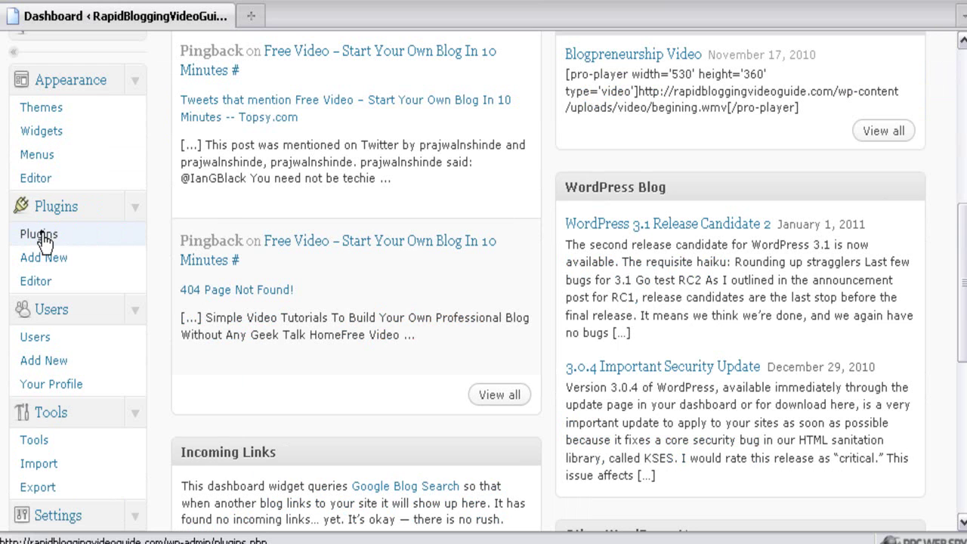
{"action": "left_click", "coordinate": [40, 234]}
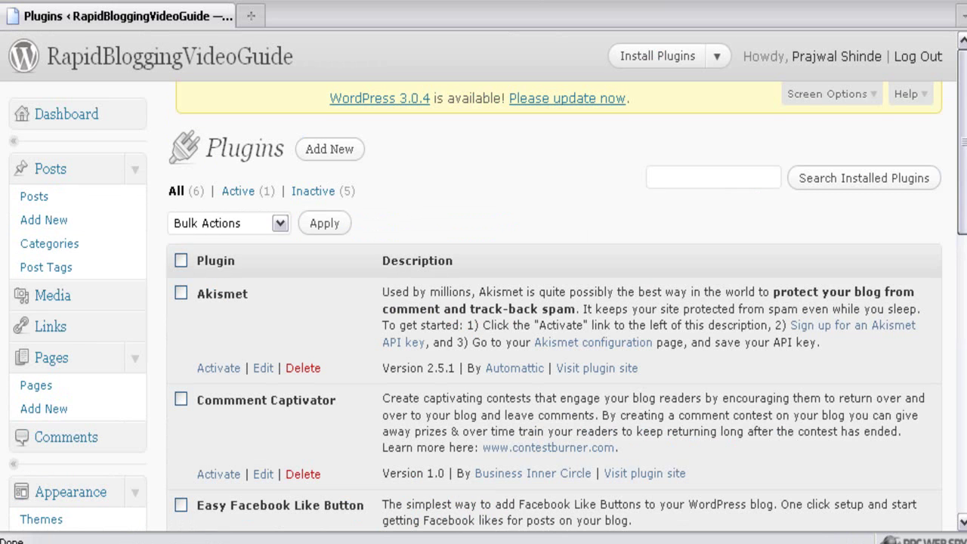
{"action": "scroll", "coordinate": [961, 183], "scroll_direction": "down", "scroll_amount": 3}
{"action": "left_click_drag", "start_coordinate": [961, 183], "coordinate": [961, 276]}
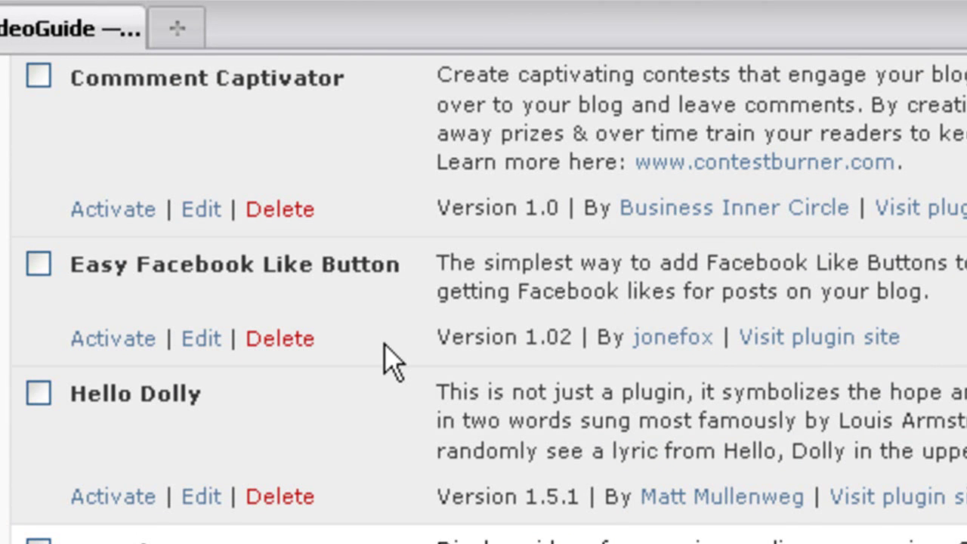
{"action": "left_click", "coordinate": [135, 340]}
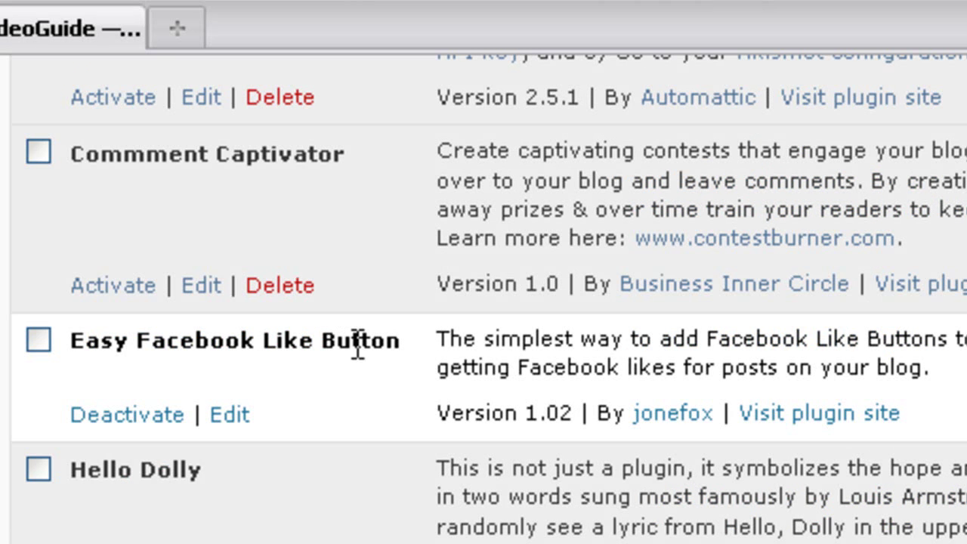
{"action": "scroll", "coordinate": [363, 357], "scroll_direction": "up", "scroll_amount": 4}
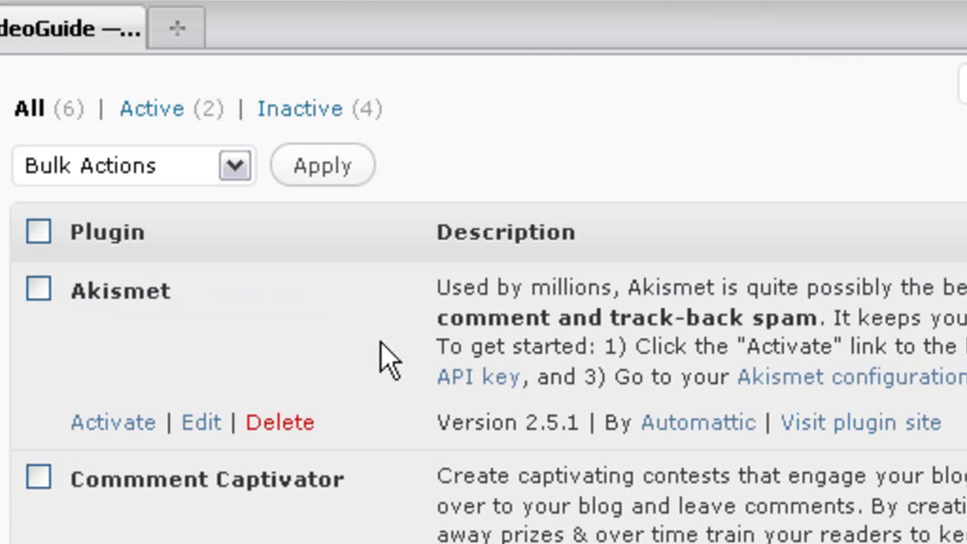
{"action": "scroll", "coordinate": [385, 357], "scroll_direction": "up", "scroll_amount": 4}
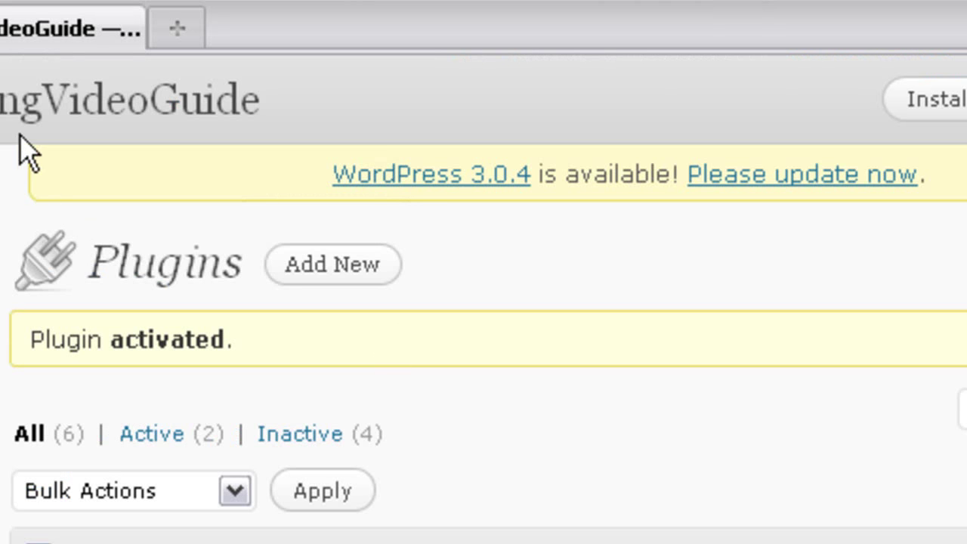